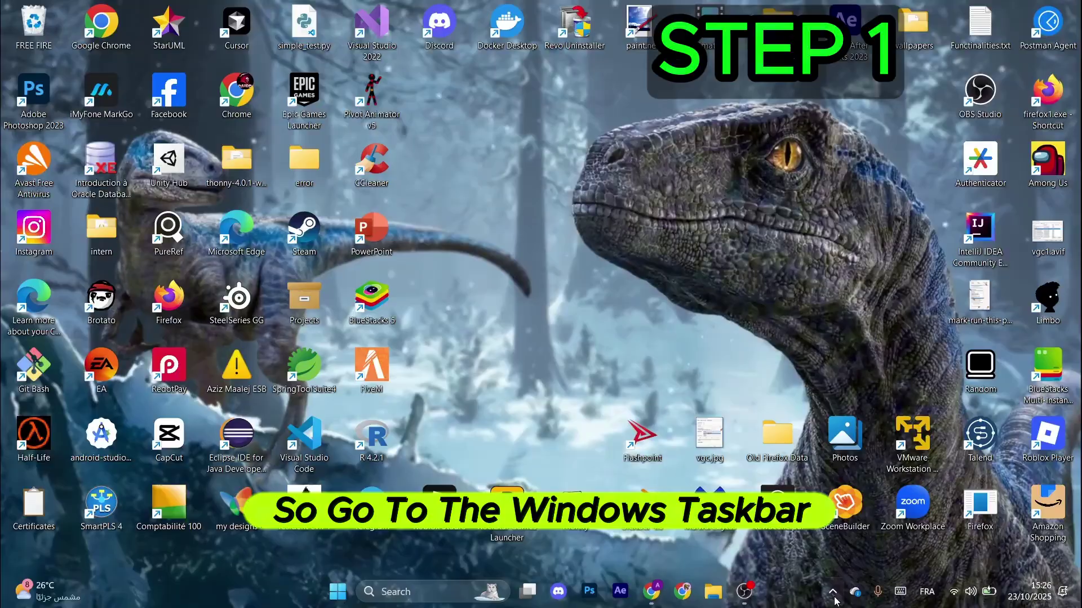
# Exit Steam from its icon among the taskbar's hidden background apps.
pyautogui.click(832, 593)
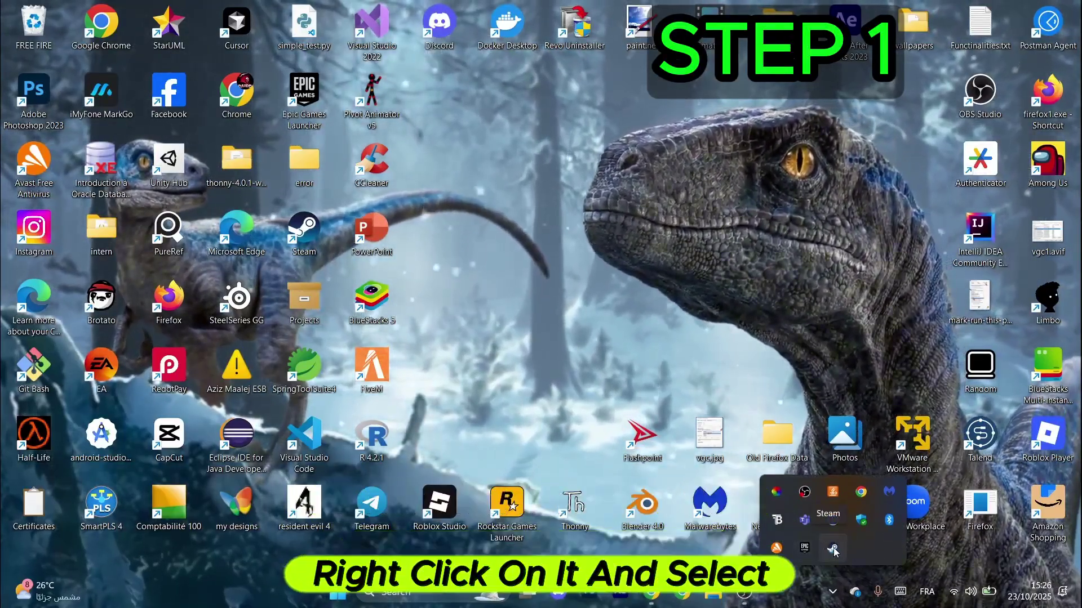
pyautogui.rightClick(833, 550)
pyautogui.click(749, 534)
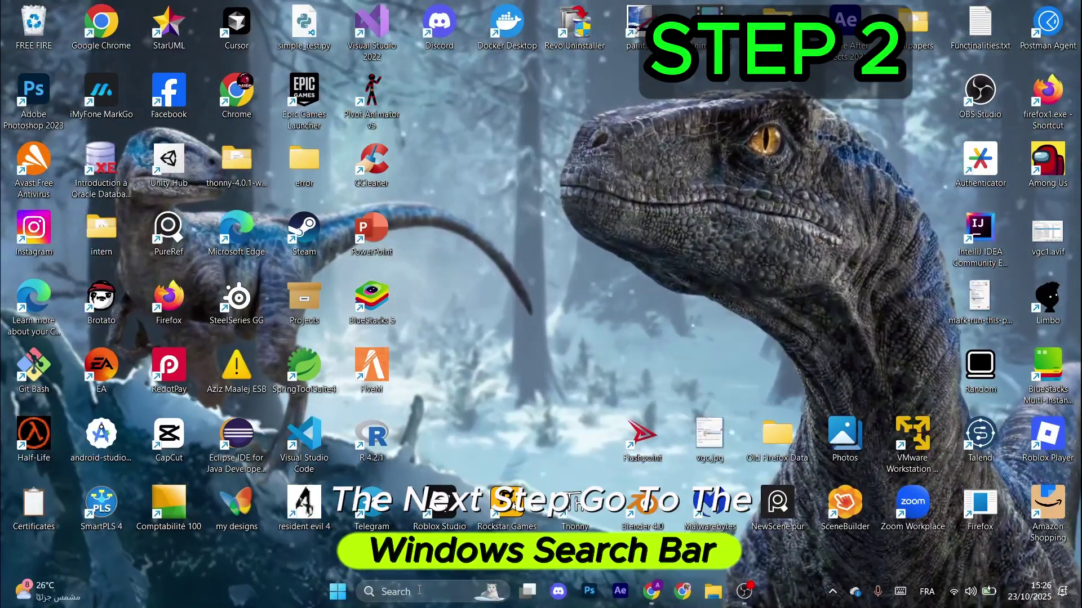
# Search Windows for 'nvidia' to find the NVIDIA app.
pyautogui.click(420, 592)
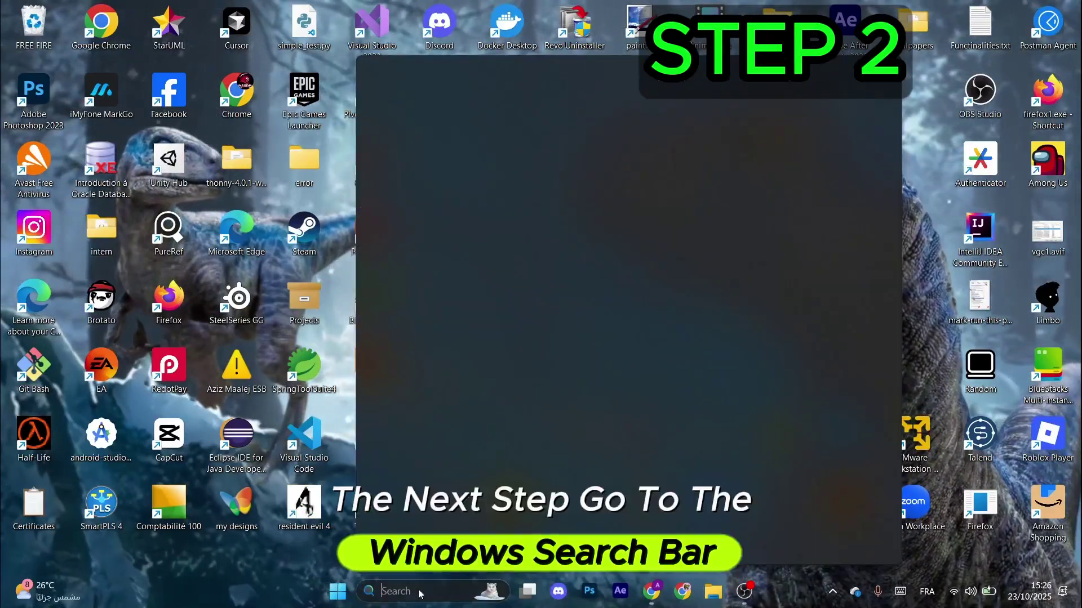
pyautogui.write('nvid')
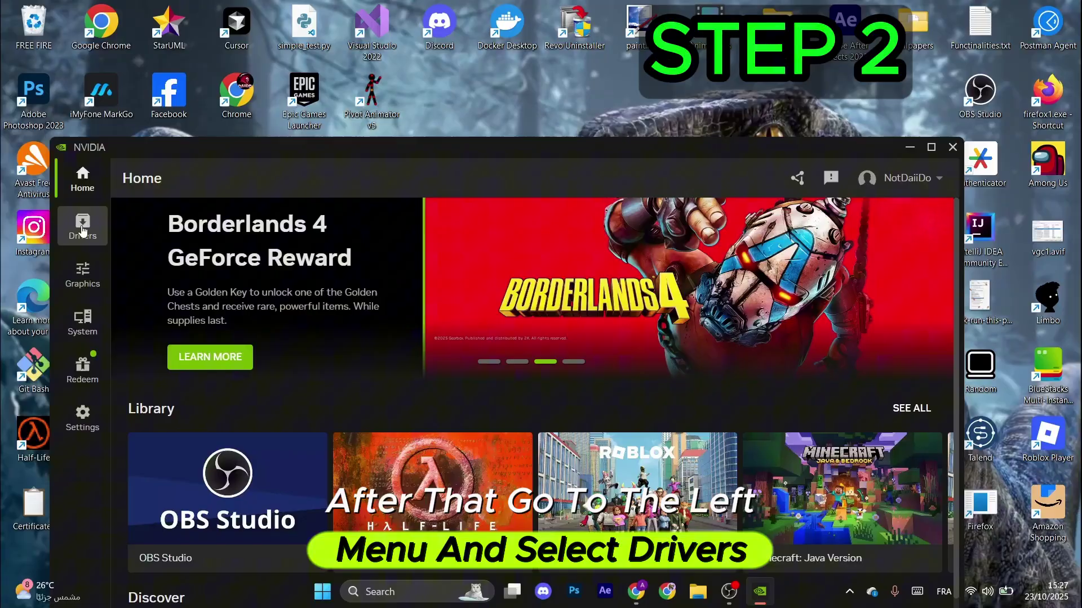
# Install GeForce Game Ready Driver 581.57 from the Drivers page with Express installation.
pyautogui.click(83, 226)
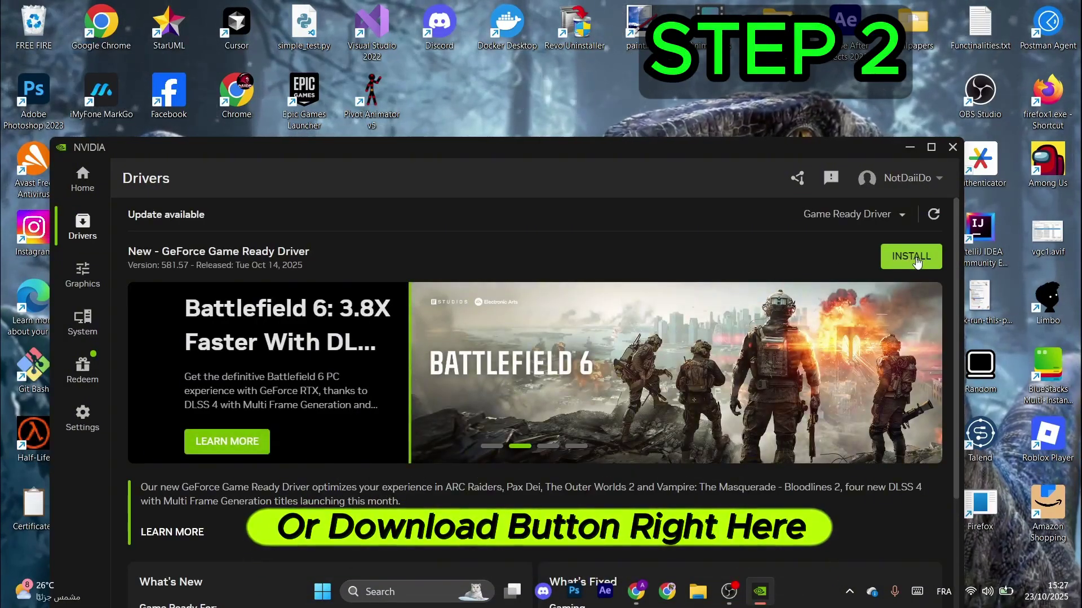
pyautogui.click(917, 259)
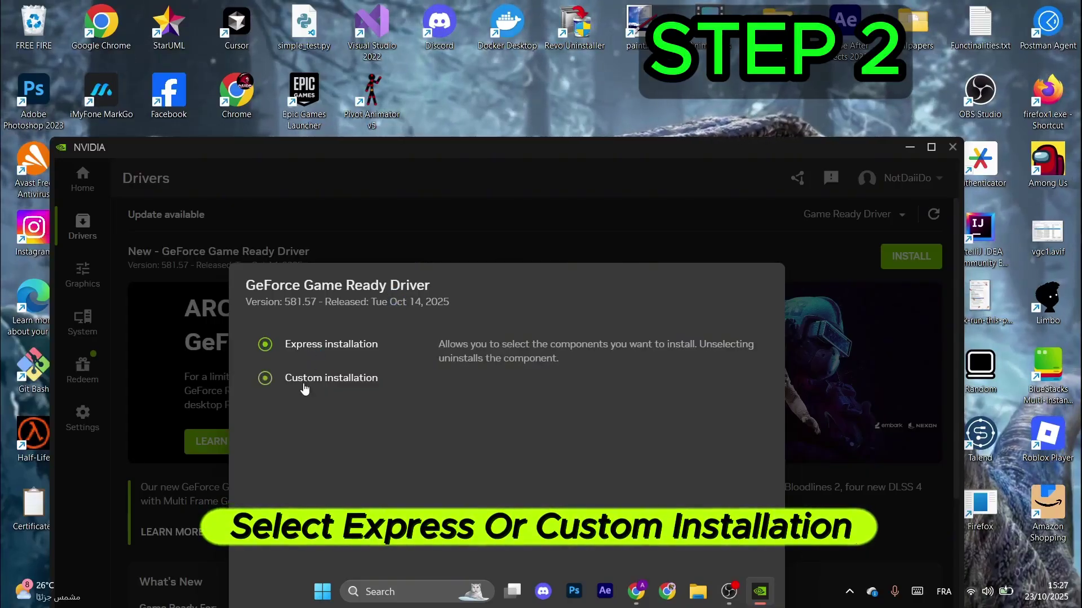
pyautogui.click(311, 350)
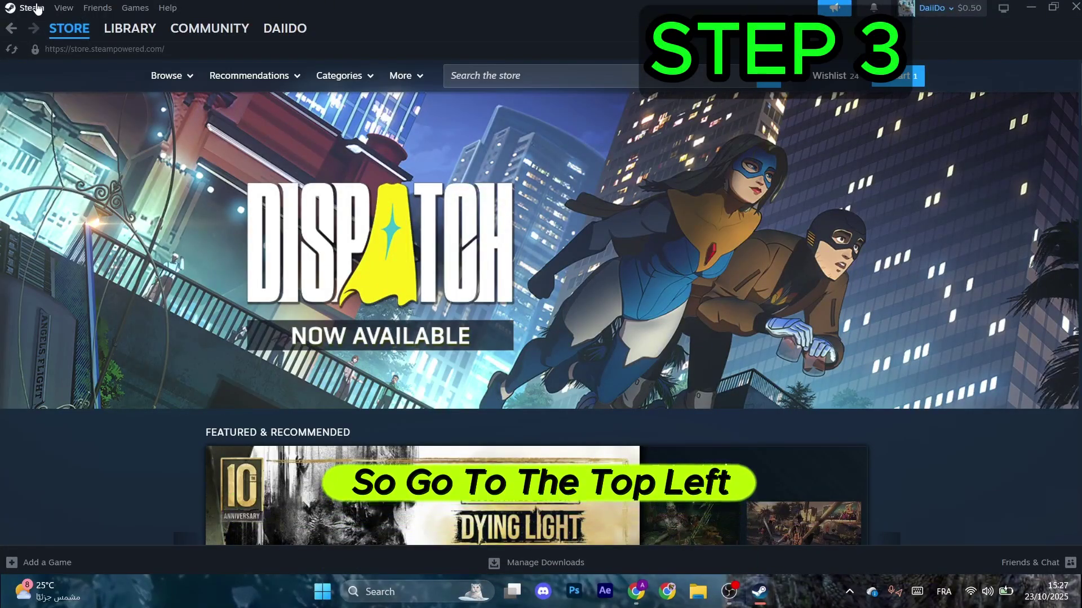
# Open Properties for Resident Evil 4 (2005) from the Steam Library.
pyautogui.click(63, 8)
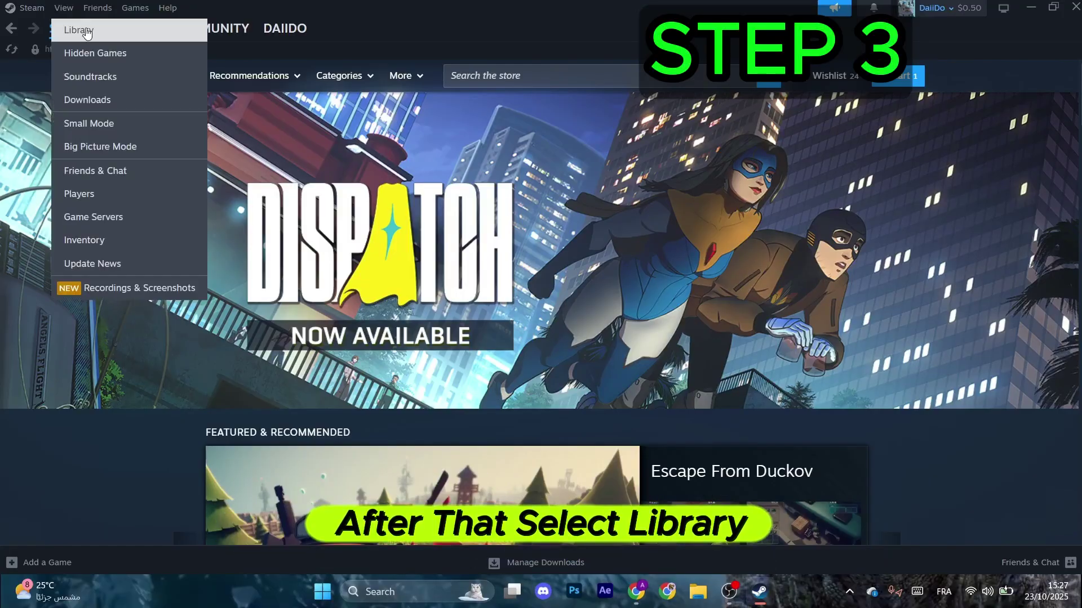
pyautogui.click(95, 32)
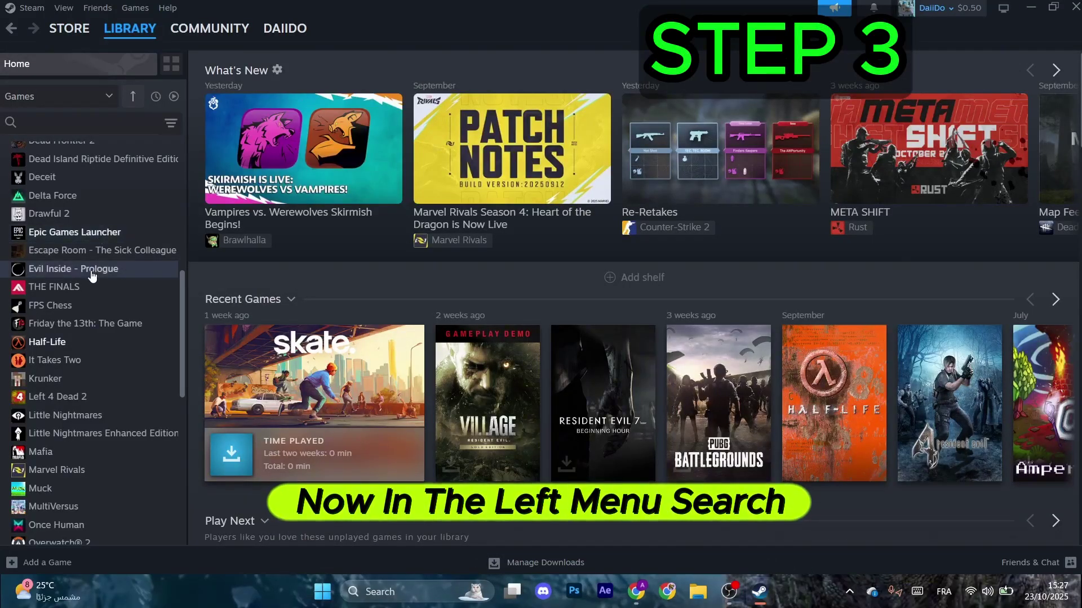
pyautogui.scroll(-5, 92, 277)
pyautogui.scroll(-3, 139, 303)
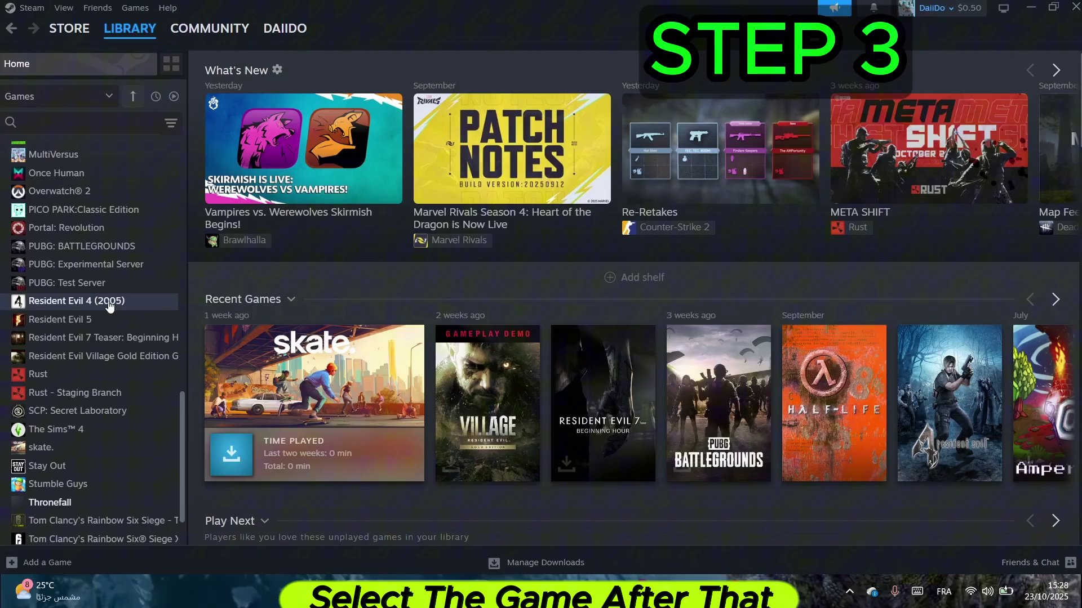
pyautogui.click(109, 300)
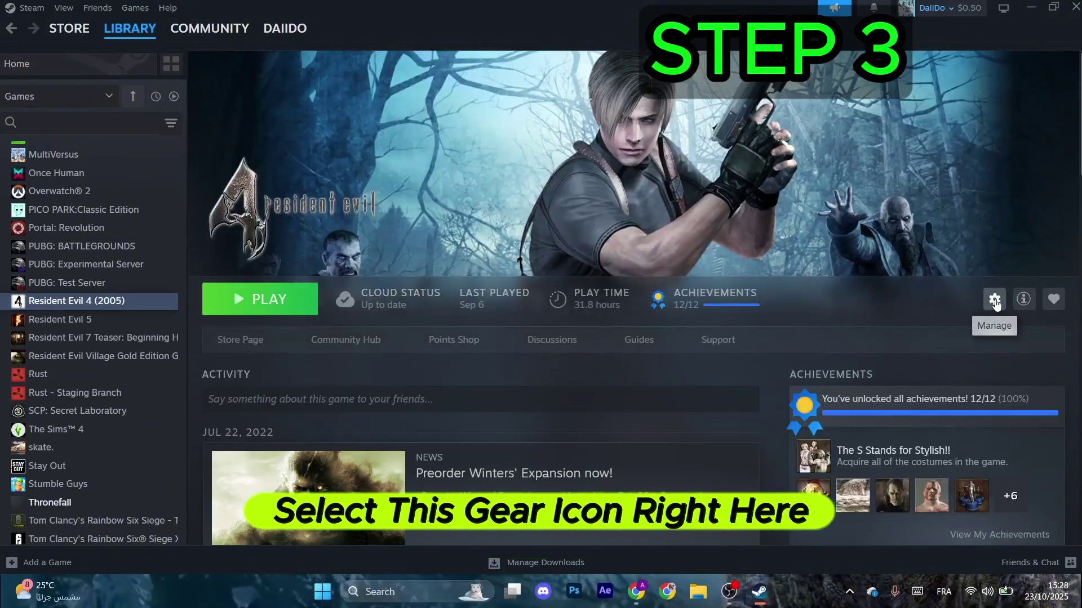
pyautogui.click(994, 301)
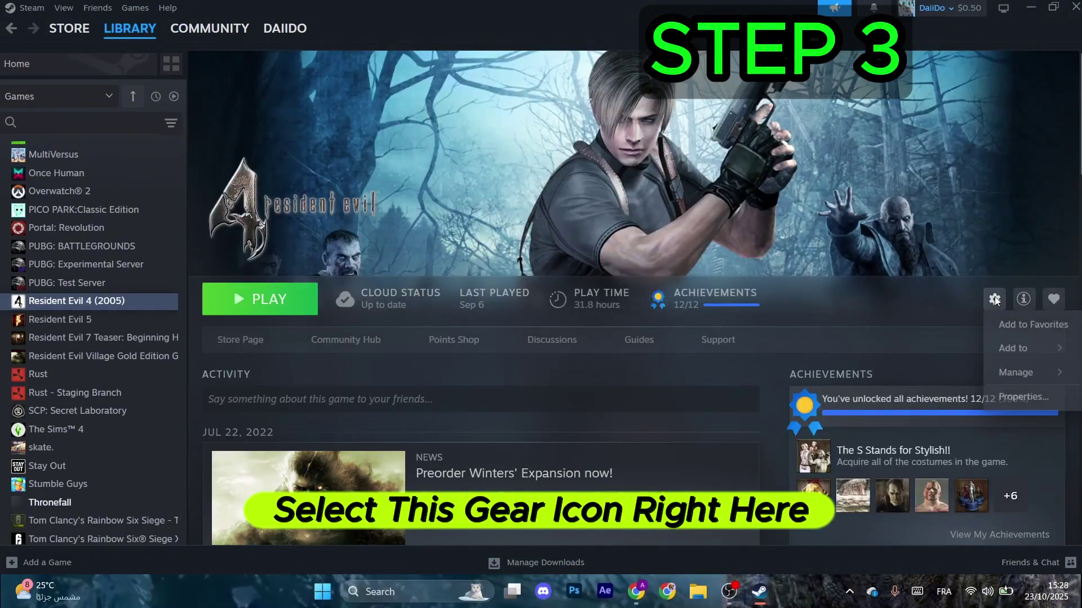
pyautogui.click(1015, 398)
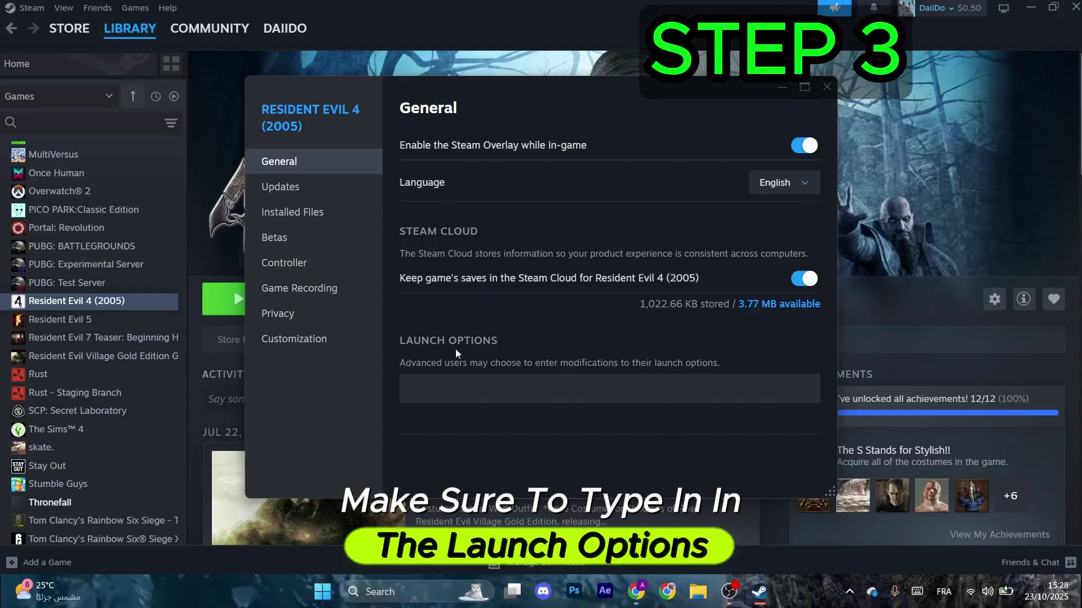
# Set Resident Evil 4 (2005)'s launch option to -dx11 and verify its game files.
pyautogui.click(445, 390)
pyautogui.write('-dx11')
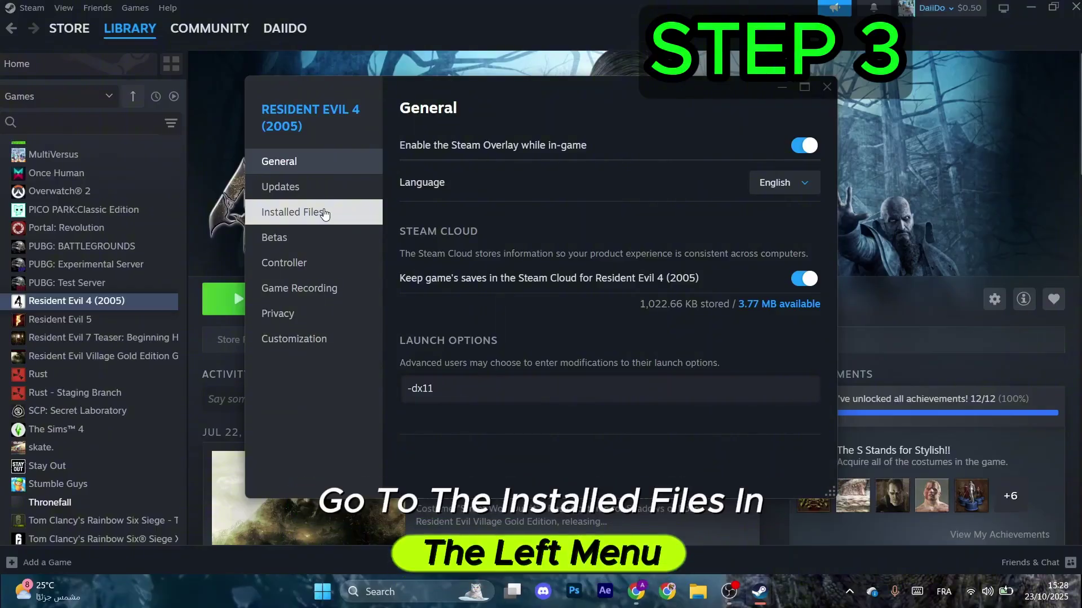
pyautogui.click(325, 215)
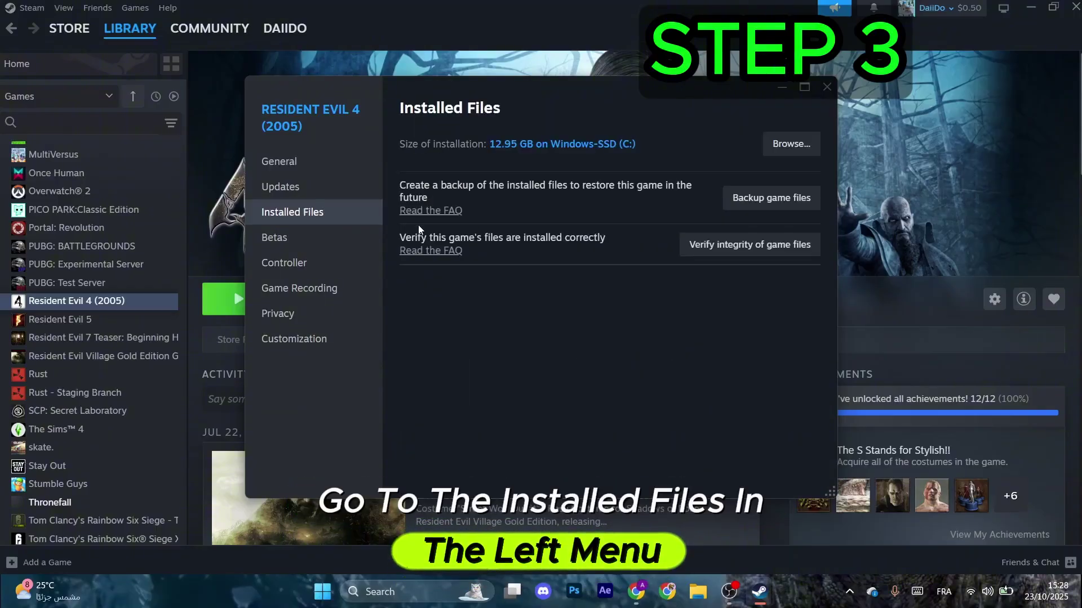
pyautogui.click(764, 247)
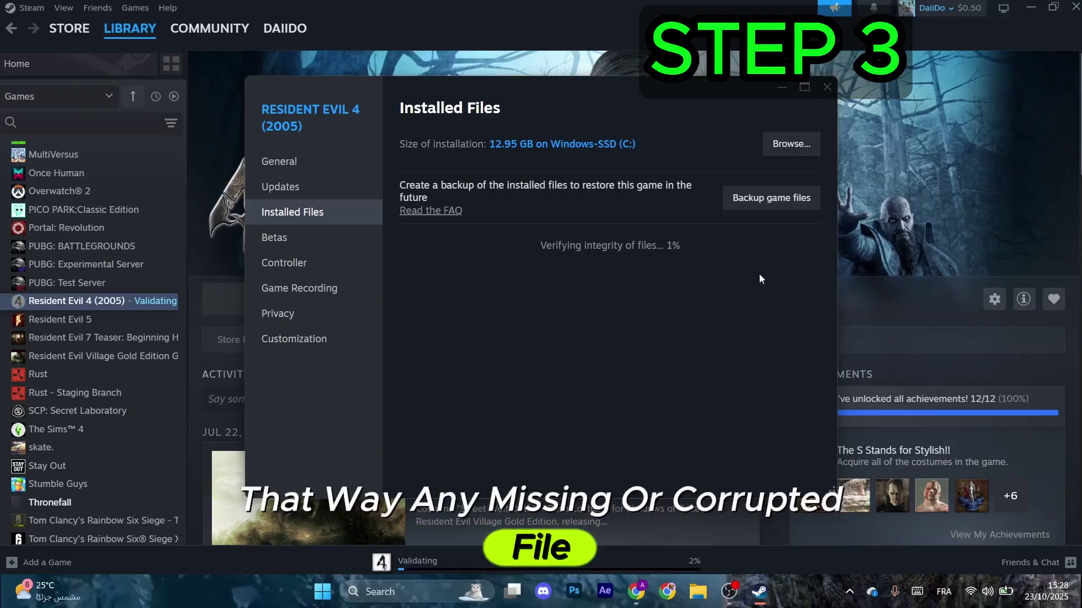